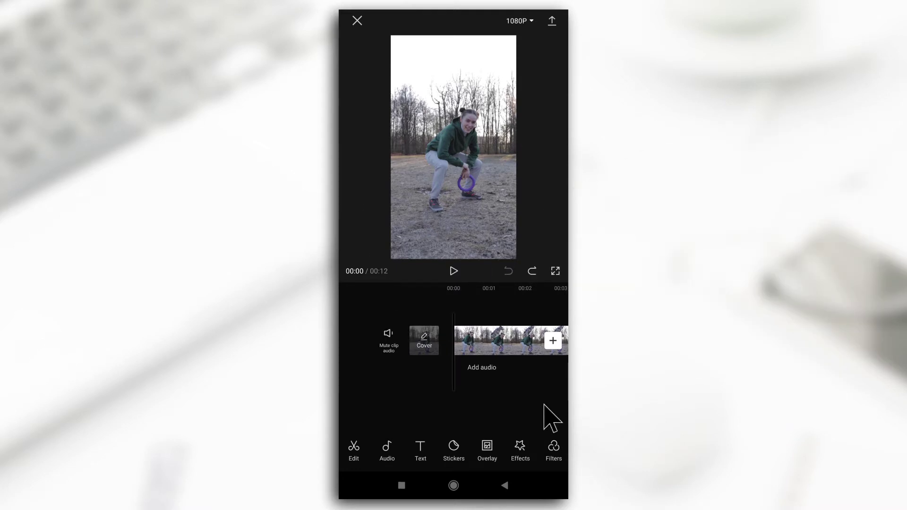
Scrub and play the video to locate the dog's jump, then return to the start.
drag(537, 399, 528, 400)
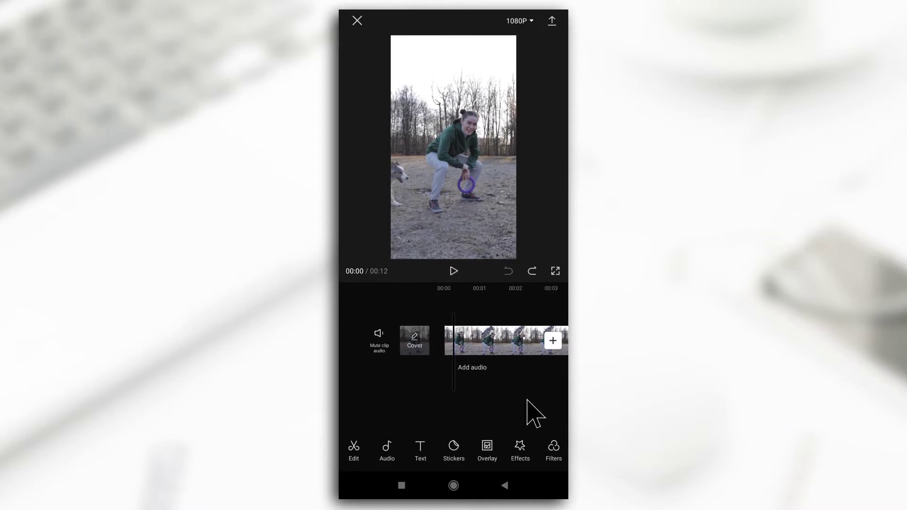
drag(528, 400, 525, 400)
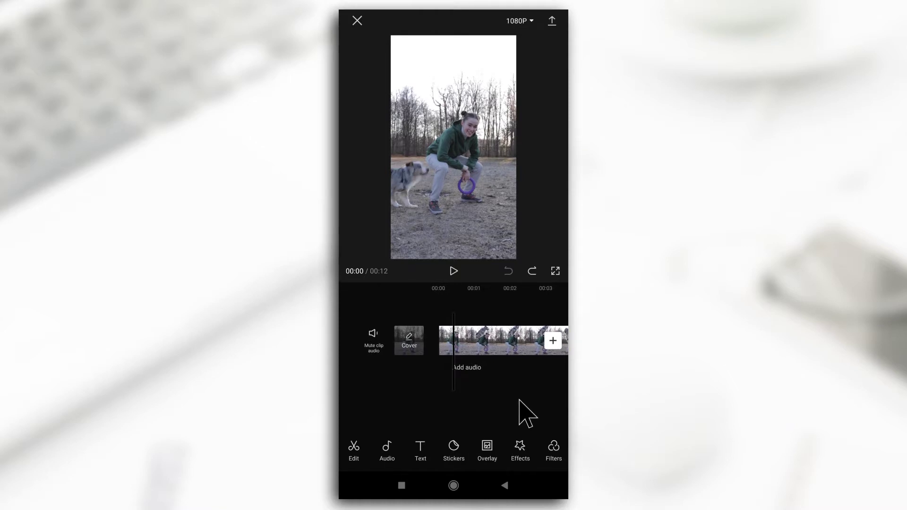
click(451, 270)
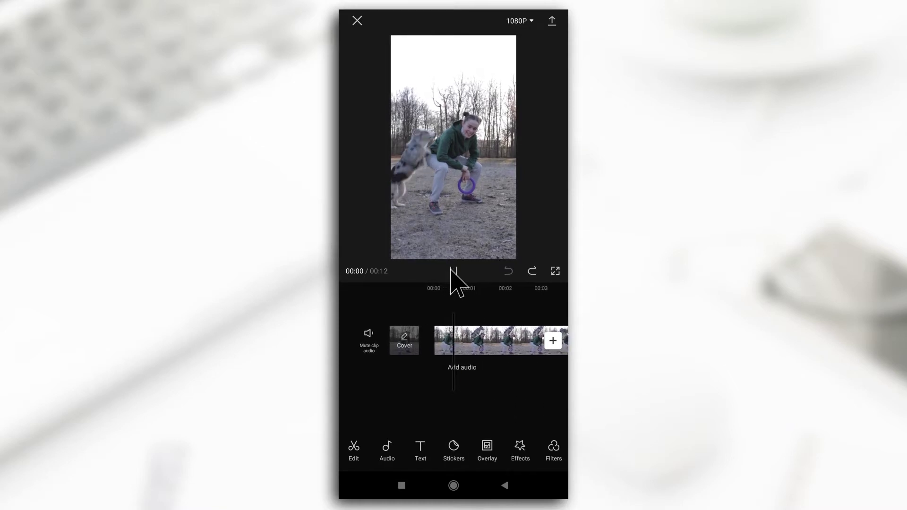
click(451, 270)
drag(459, 390, 519, 401)
Split the clip at the frame where the dog lands on the girl's back.
click(500, 345)
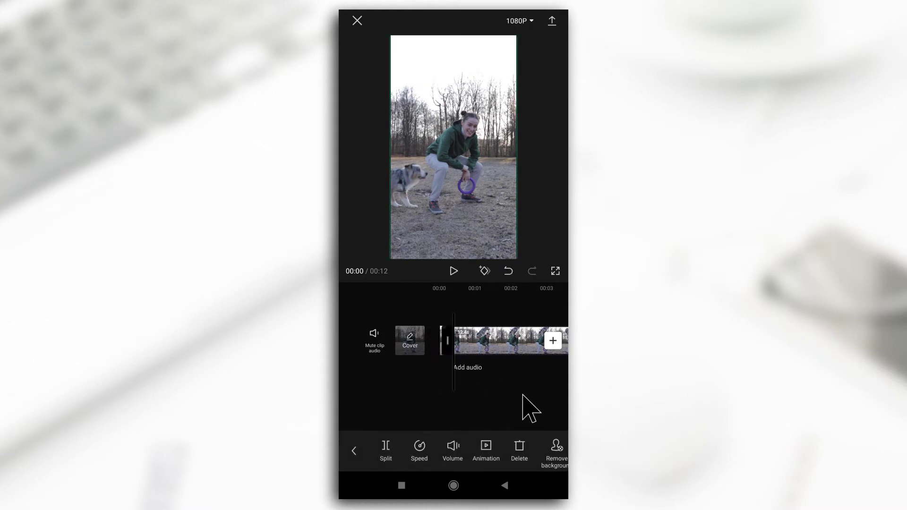
mouse_move(523, 405)
mouse_down()
mouse_move(508, 395)
mouse_move(488, 404)
mouse_up()
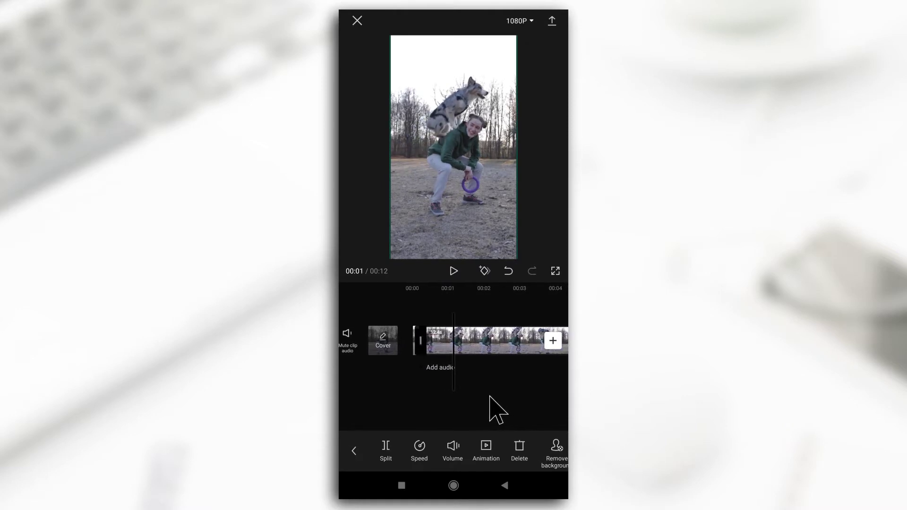
click(391, 449)
click(439, 355)
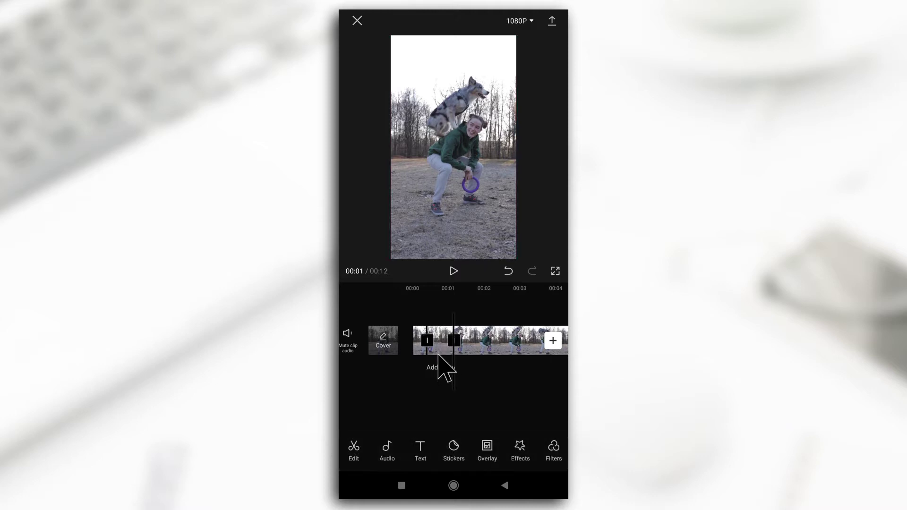
click(439, 358)
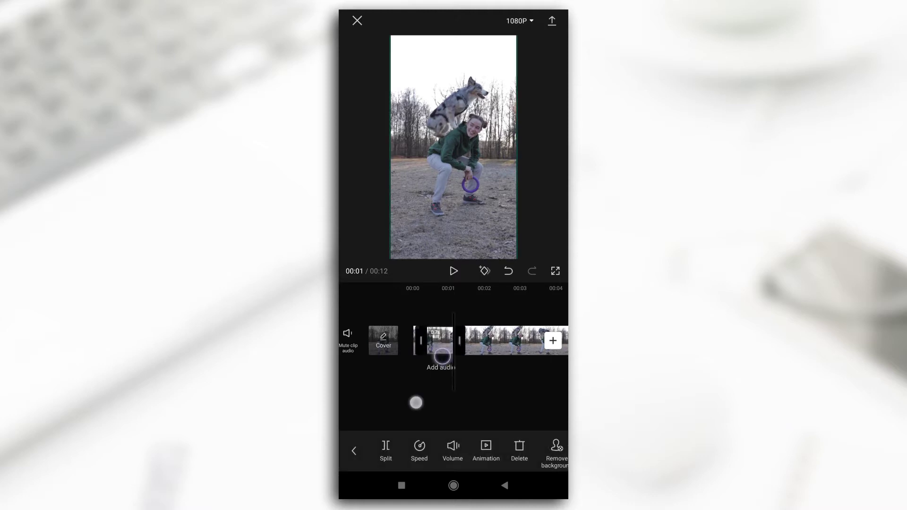
Zoom into the timeline and select the short segment containing the jump.
drag(417, 402, 401, 401)
drag(507, 398, 549, 394)
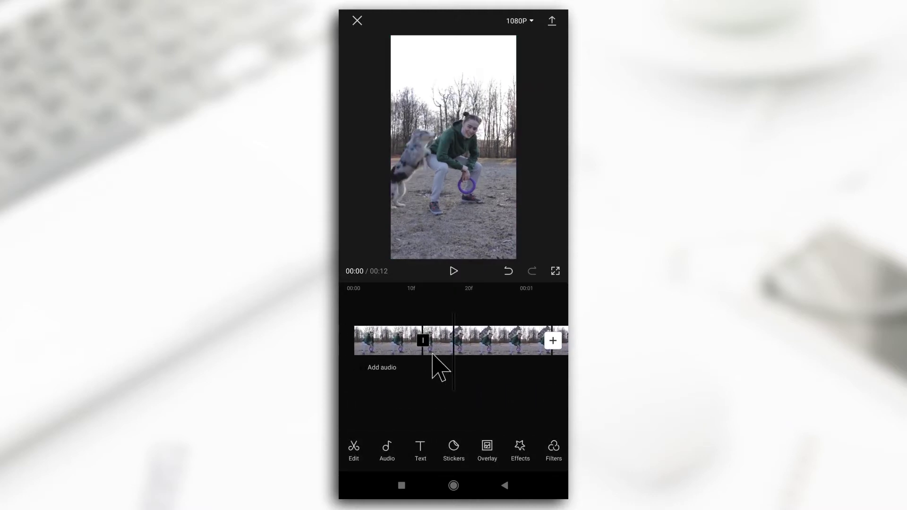
click(509, 350)
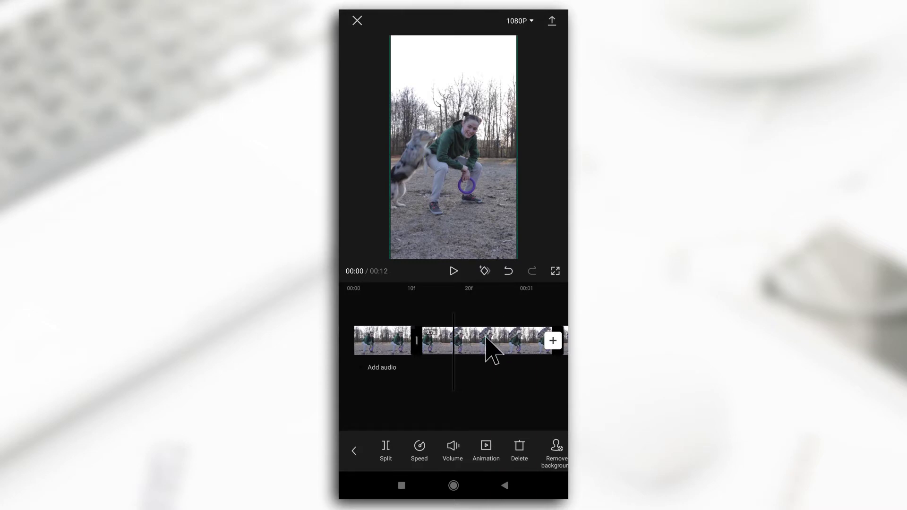
Slow the jump clip with the Normal speed slider and preview the slowed section.
click(419, 446)
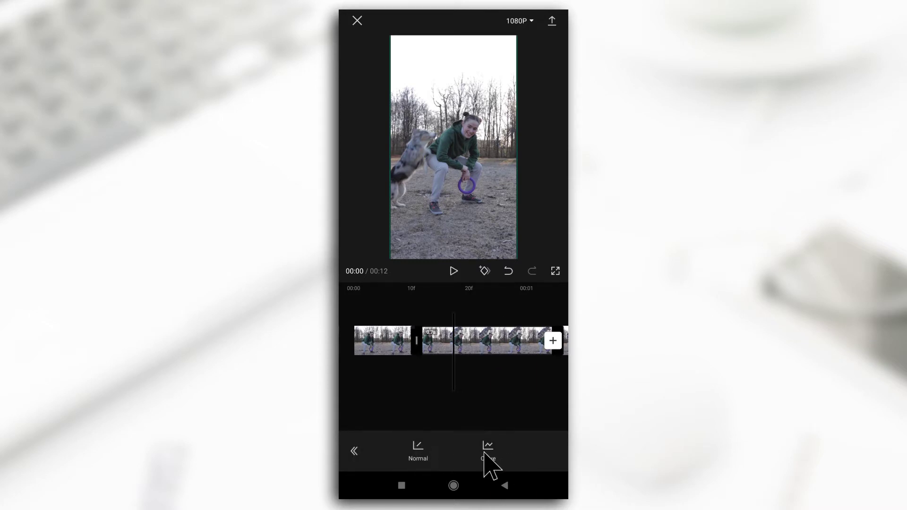
click(415, 447)
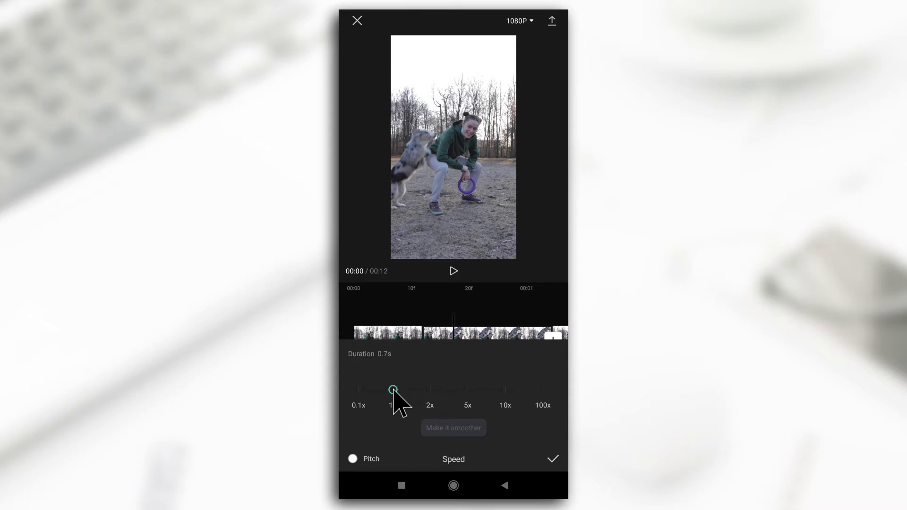
drag(393, 391, 358, 396)
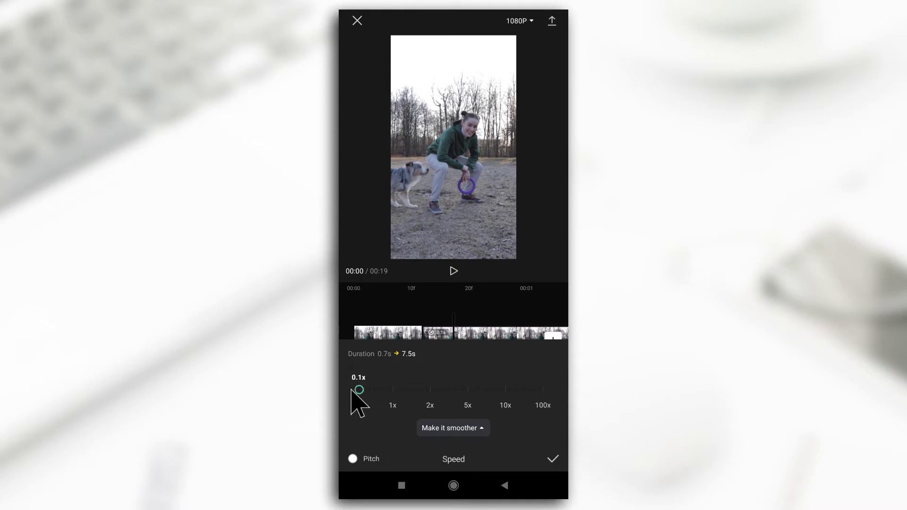
click(378, 336)
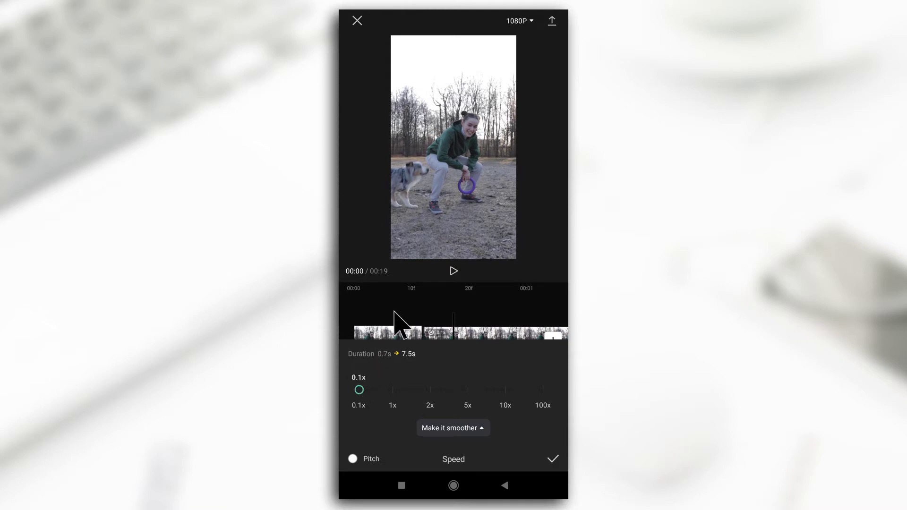
click(454, 270)
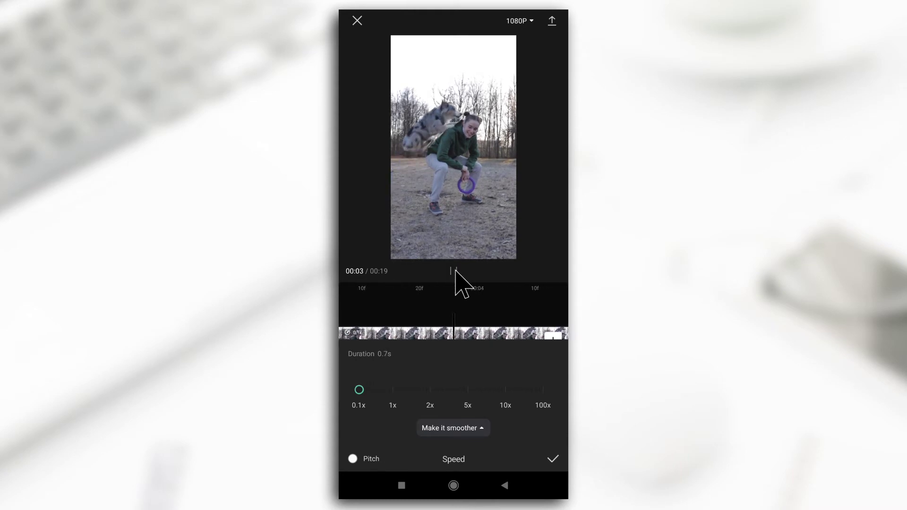
click(455, 273)
drag(356, 314, 556, 331)
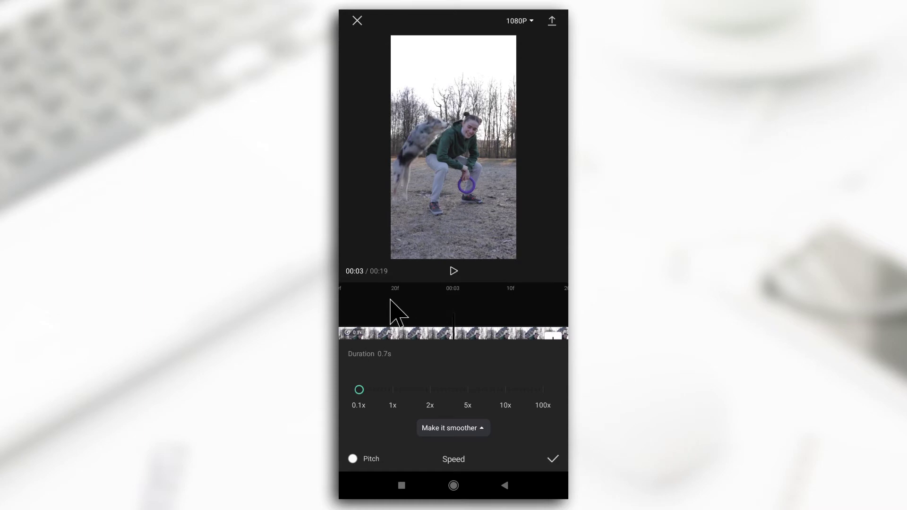
Raise the speed from 0.1x to about 0.3x and set smoothing to Better quality.
drag(360, 391, 368, 391)
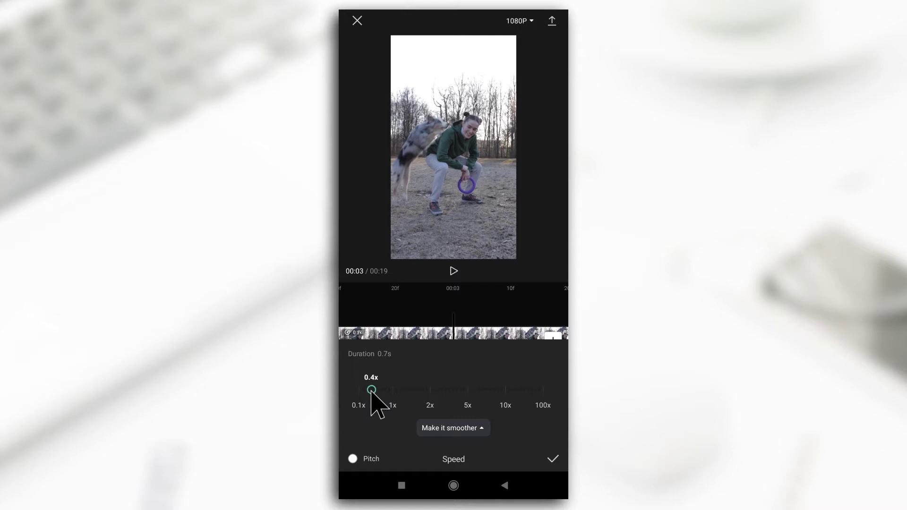
drag(372, 391, 366, 390)
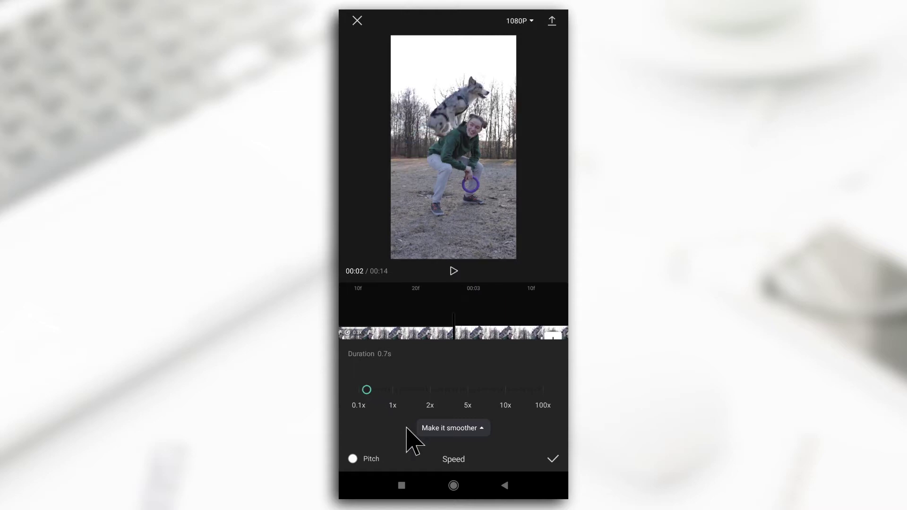
click(452, 428)
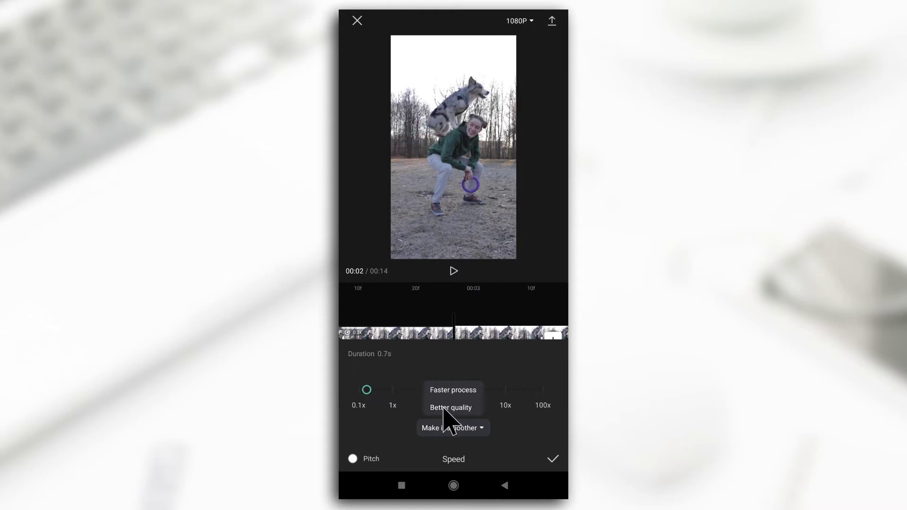
click(462, 409)
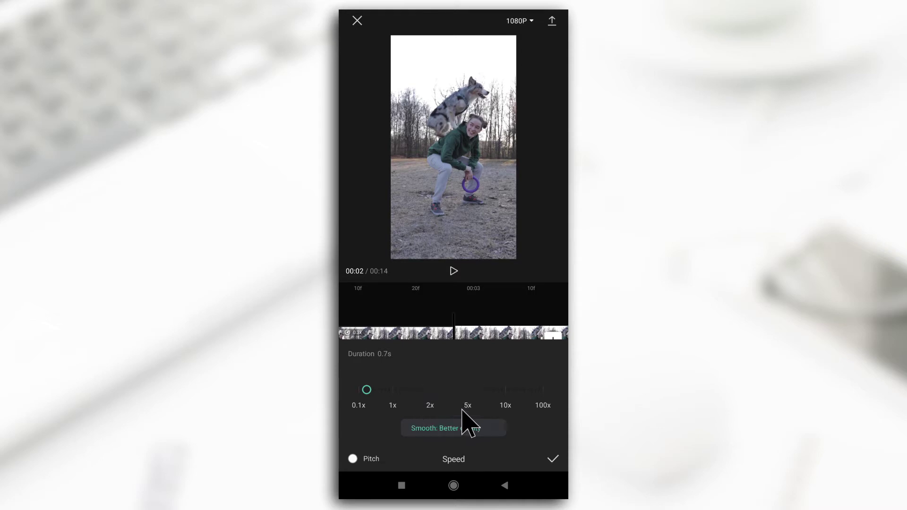
click(553, 459)
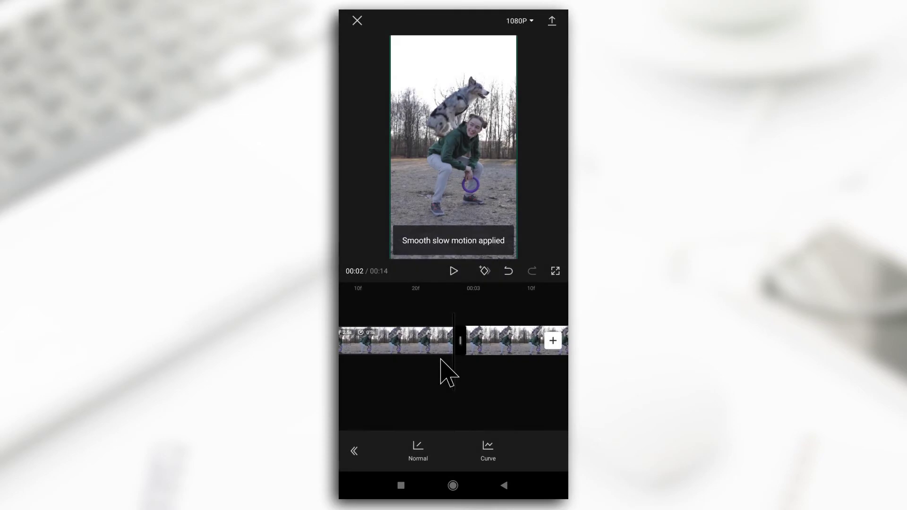
drag(400, 406, 481, 398)
click(481, 399)
click(454, 272)
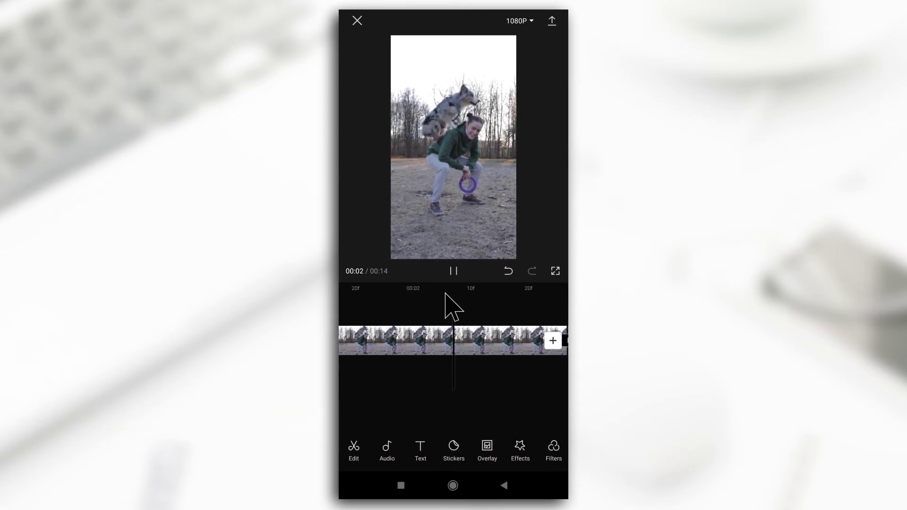
click(454, 271)
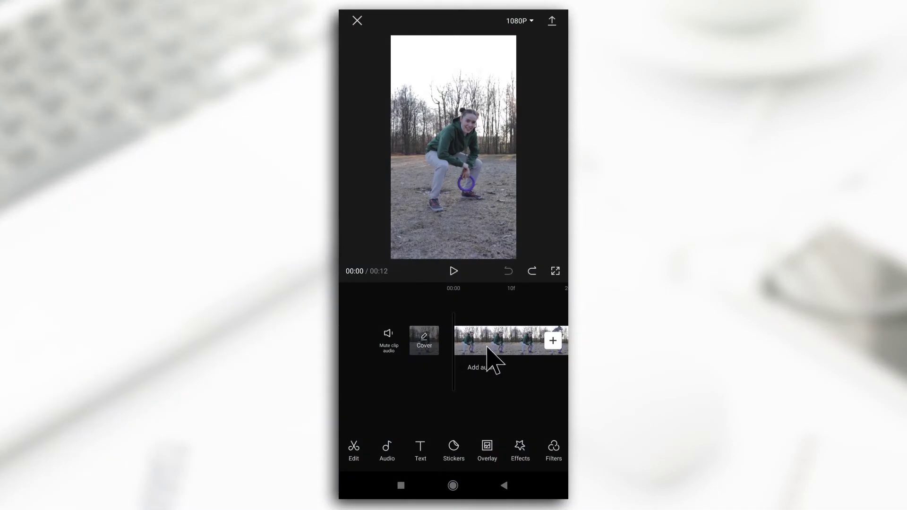
Select the dog clip and open its Custom speed curve for editing.
click(489, 348)
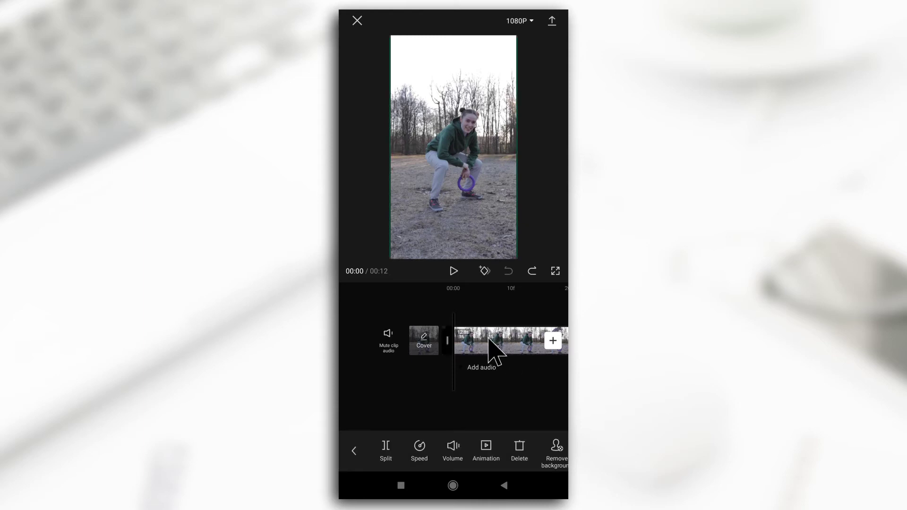
click(424, 454)
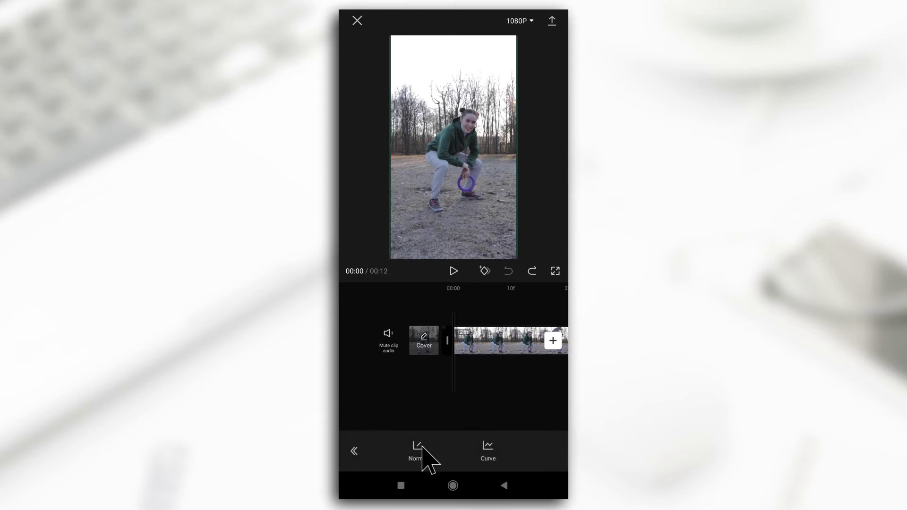
click(487, 449)
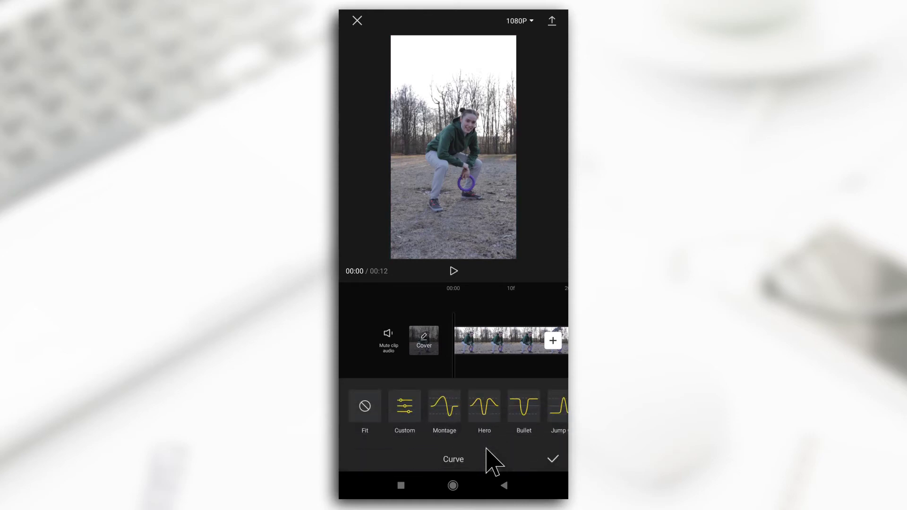
click(407, 407)
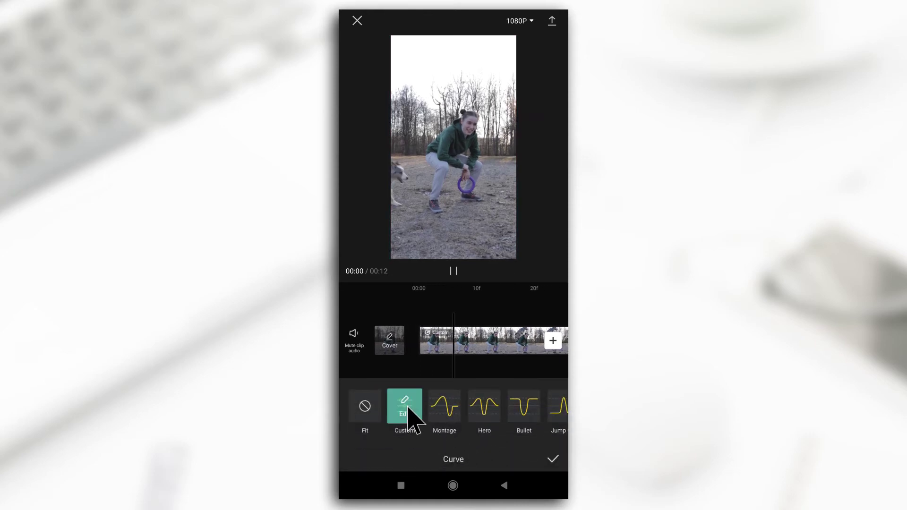
click(405, 401)
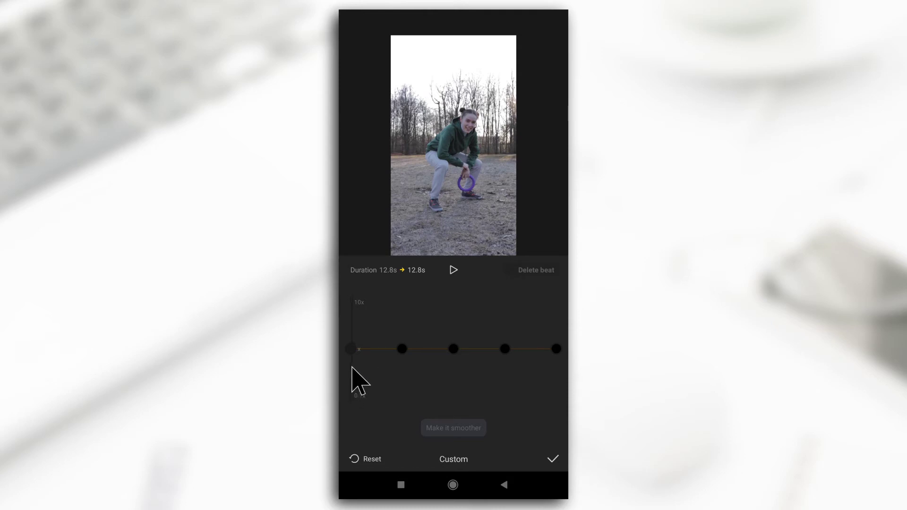
Drag the early curve beats down so the jump dips toward 0.1x.
mouse_move(352, 367)
mouse_down()
mouse_move(384, 370)
mouse_move(359, 370)
mouse_move(344, 359)
mouse_move(351, 354)
mouse_up()
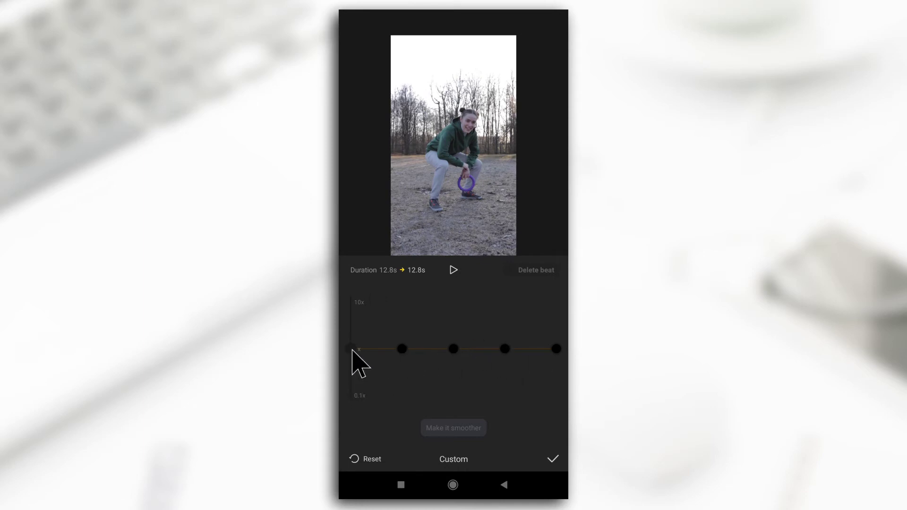
drag(351, 349, 350, 308)
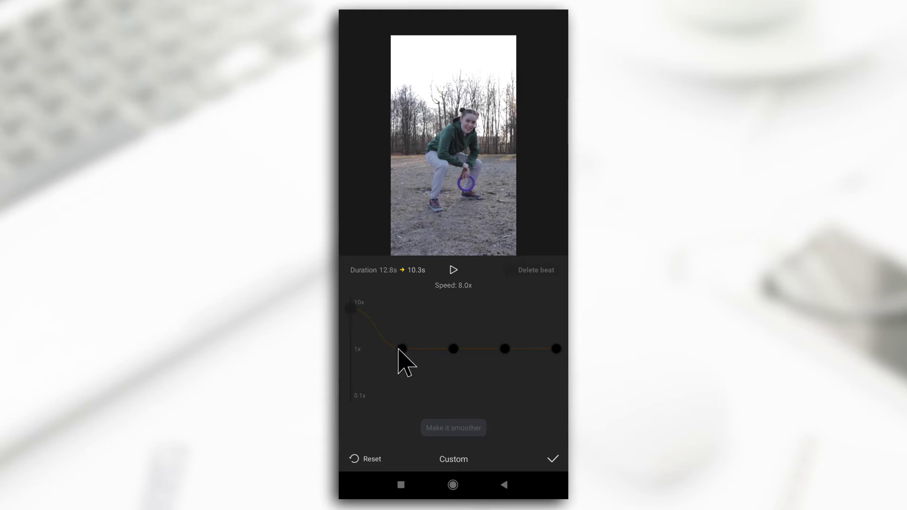
drag(399, 350, 397, 394)
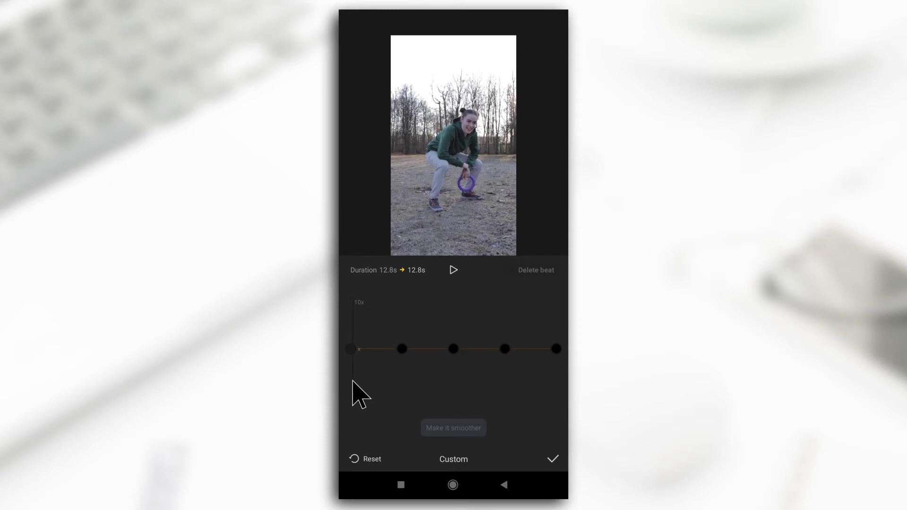
drag(353, 382, 356, 383)
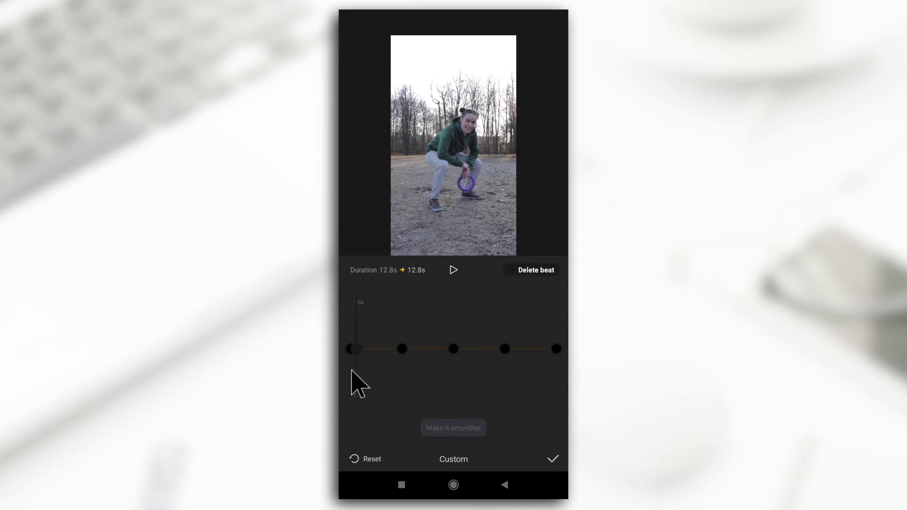
drag(356, 373, 368, 374)
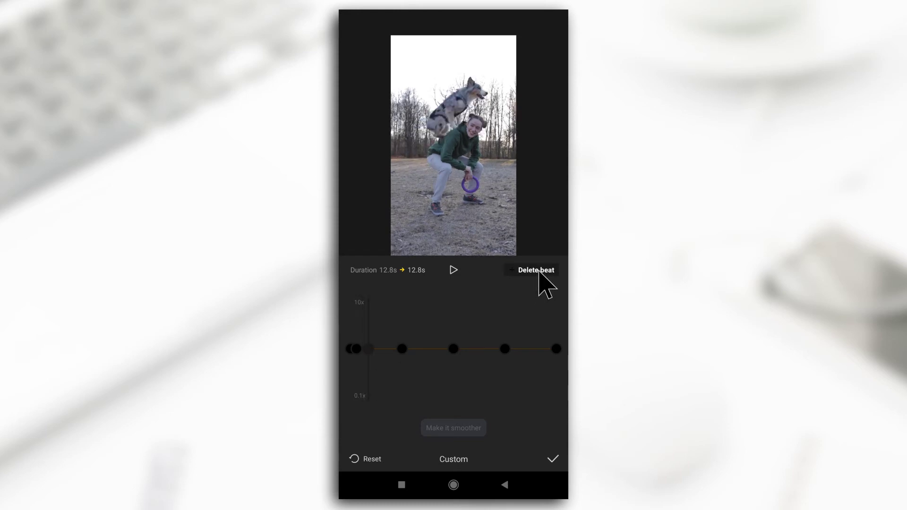
drag(368, 351, 372, 375)
click(360, 359)
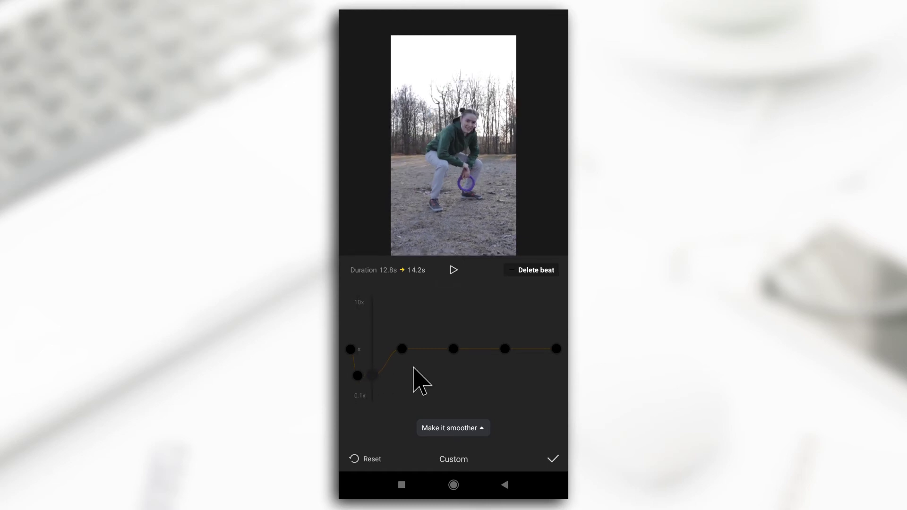
Preview the curve from the start and set smoothing to Better quality.
drag(413, 368, 546, 390)
click(347, 406)
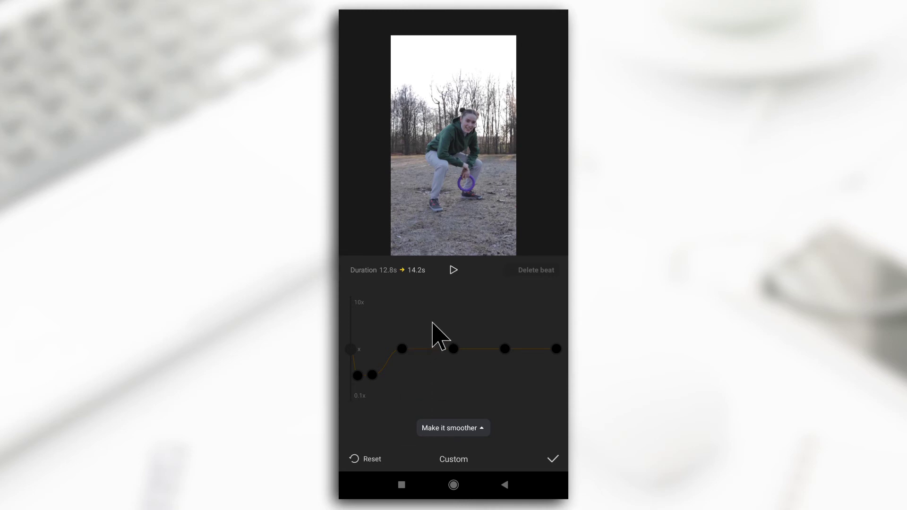
click(453, 270)
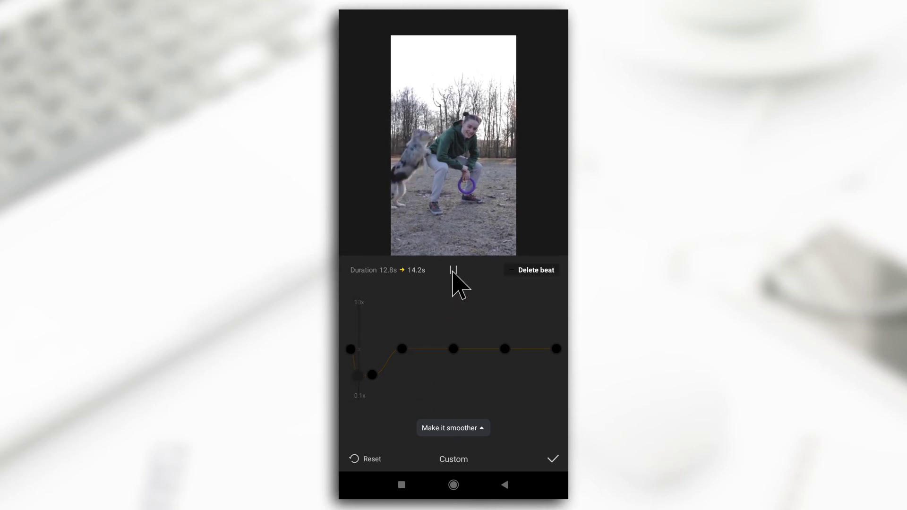
click(452, 270)
drag(378, 318, 350, 319)
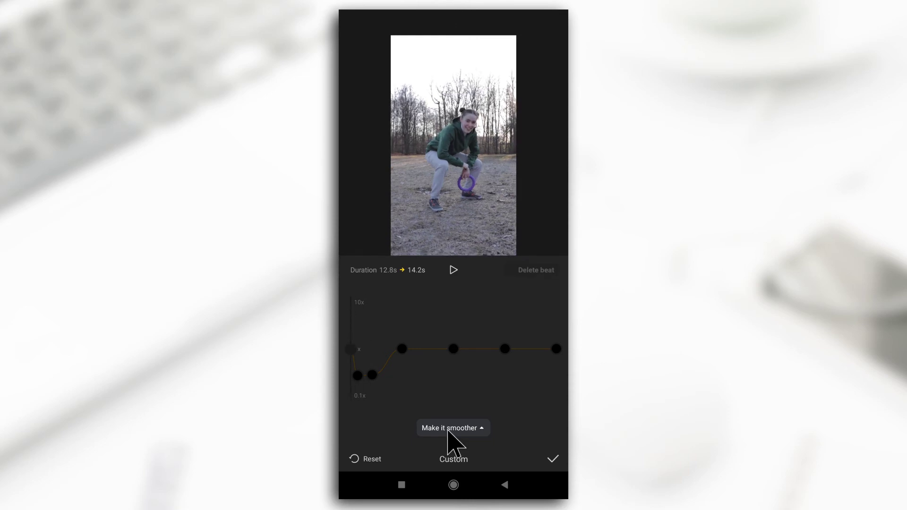
click(447, 430)
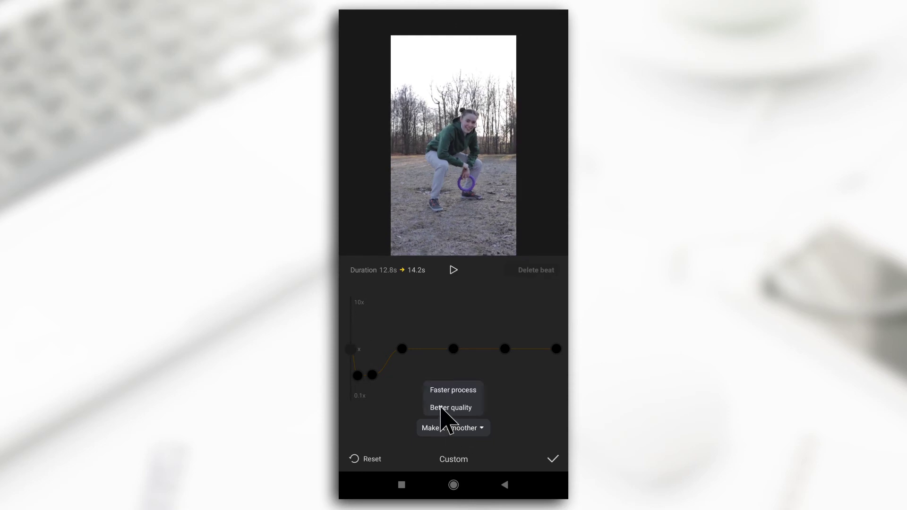
click(441, 407)
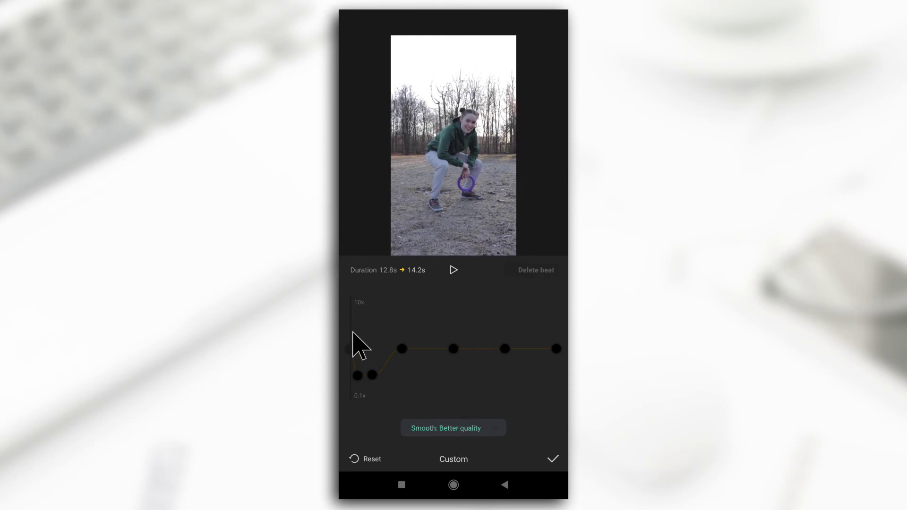
Lower the fourth beat near the end and add a new beat dropped to 0.5x.
drag(352, 332, 502, 364)
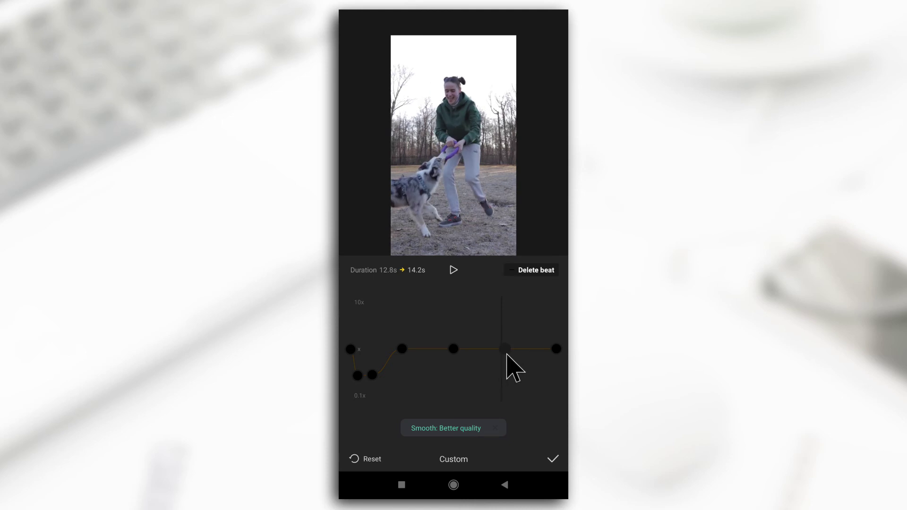
drag(505, 349, 534, 342)
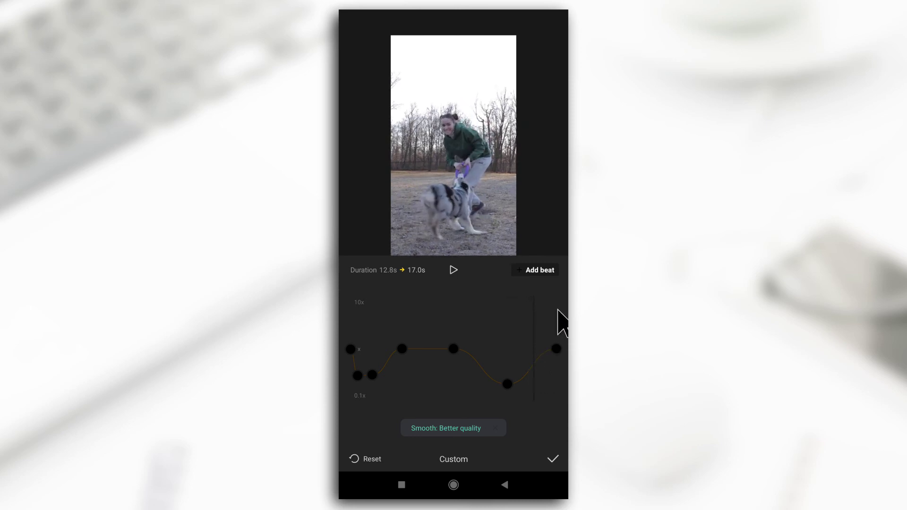
click(546, 270)
drag(534, 364, 541, 385)
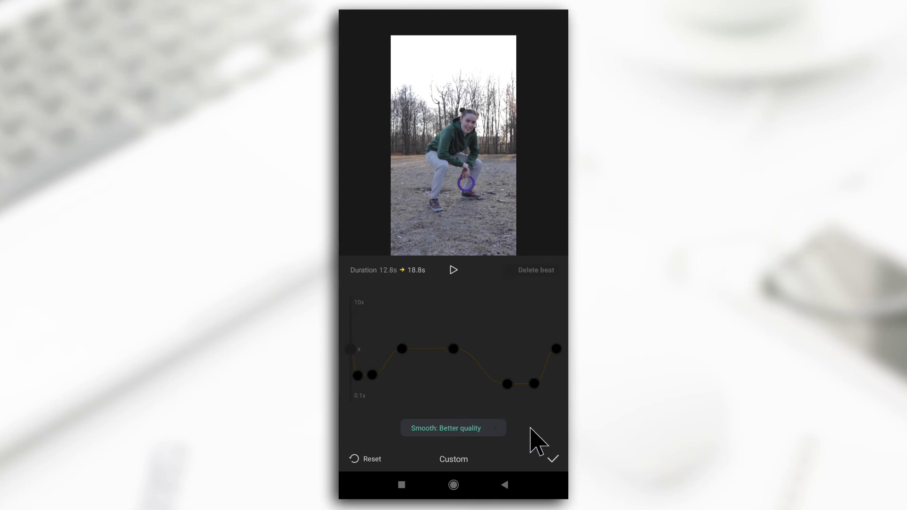
Apply the custom speed curve and play the 18-second slowed clip.
click(552, 458)
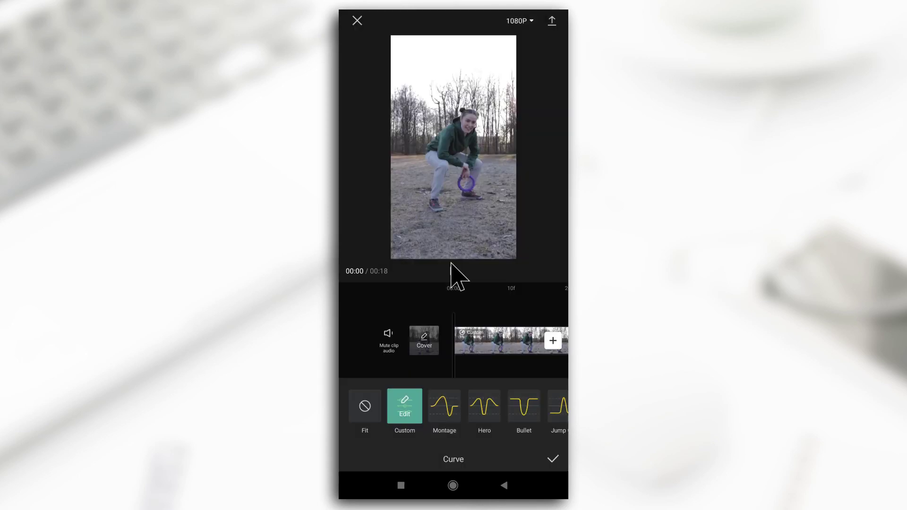
click(454, 271)
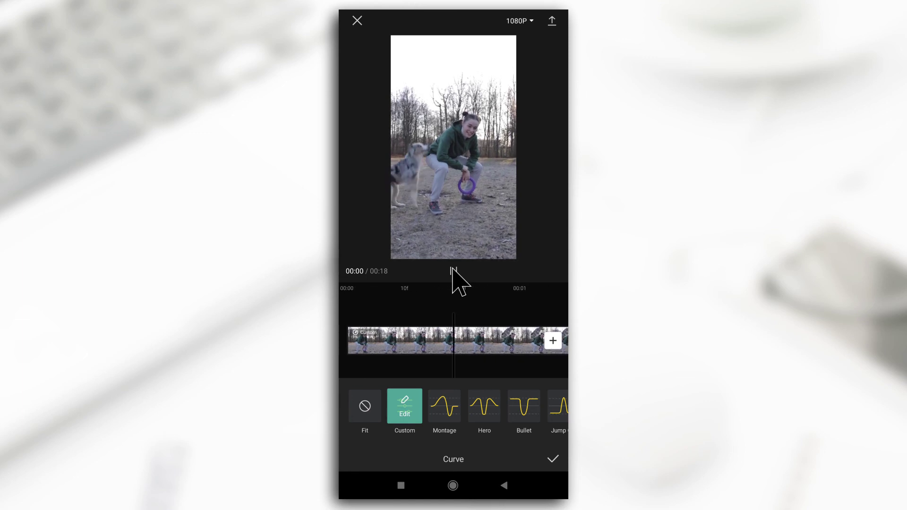